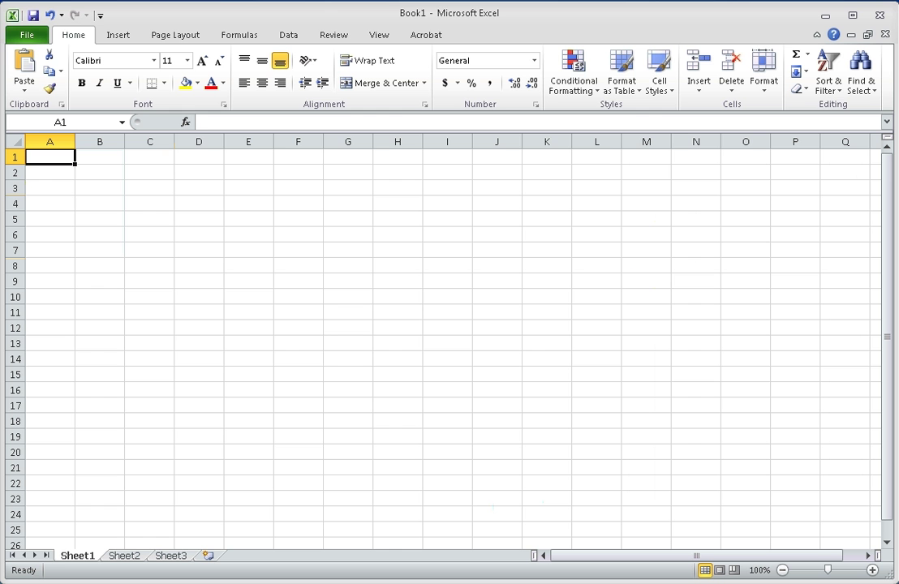
Enter the column headings Time in A1 and Distance in B1
{"action": "left_click", "coordinate": [50, 157]}
{"action": "type", "text": "Time"}
{"action": "key", "text": "Tab"}
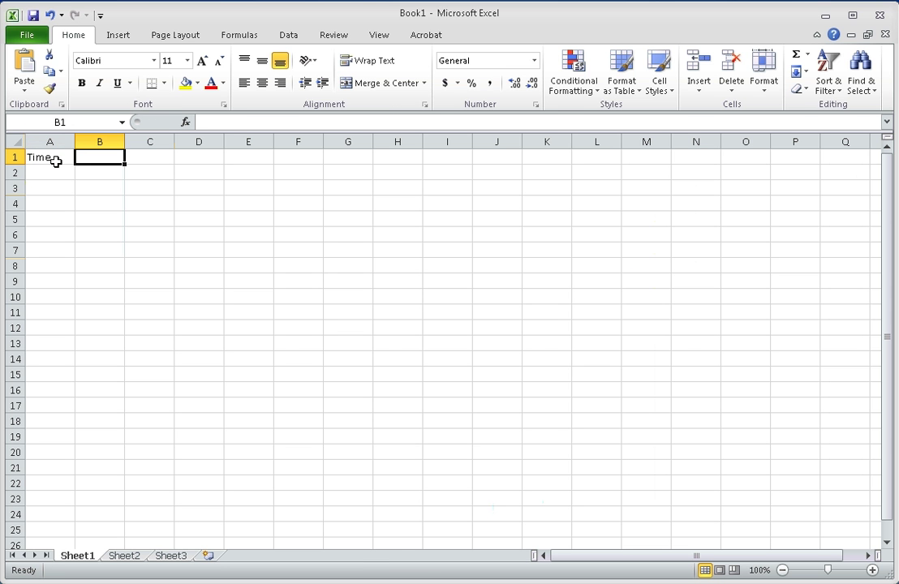
{"action": "type", "text": "Distance"}
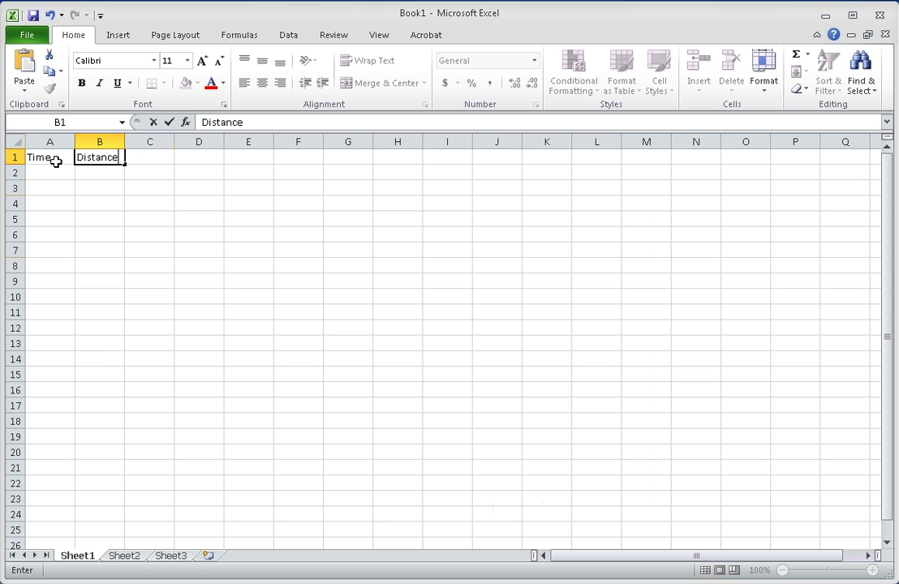
{"action": "key", "text": "Return"}
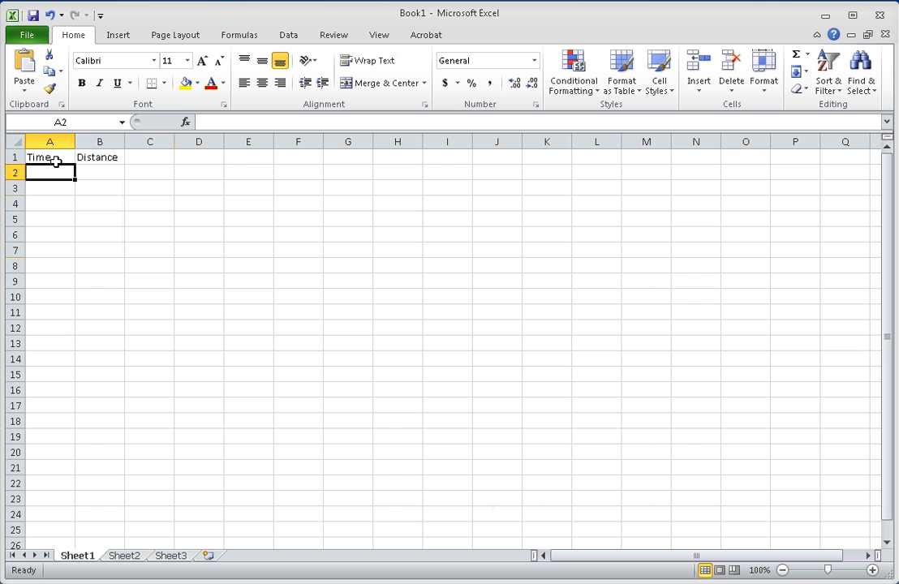
Fill A2:A7 with the time values 0, 2, 4, 6, 8 and 10
{"action": "type", "text": "0"}
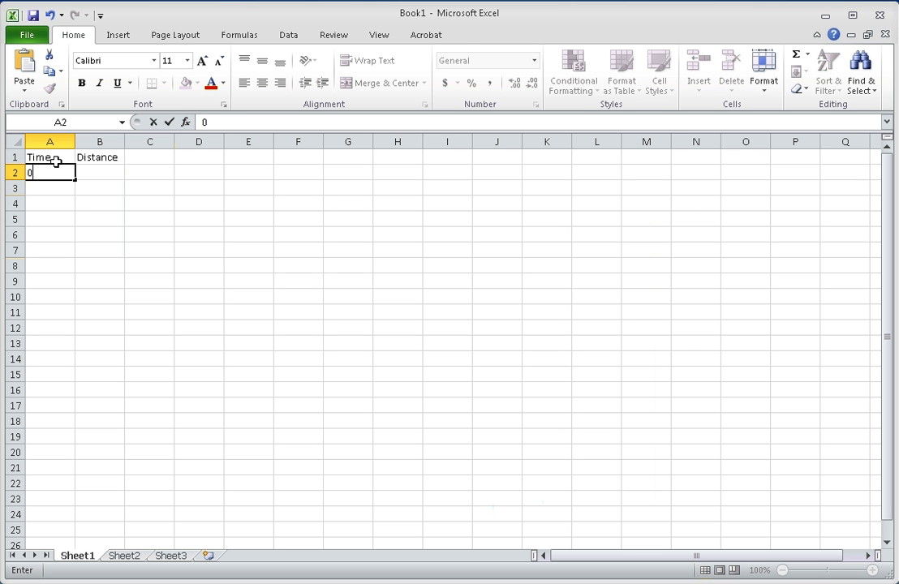
{"action": "key", "text": "Return"}
{"action": "type", "text": "2"}
{"action": "key", "text": "Return"}
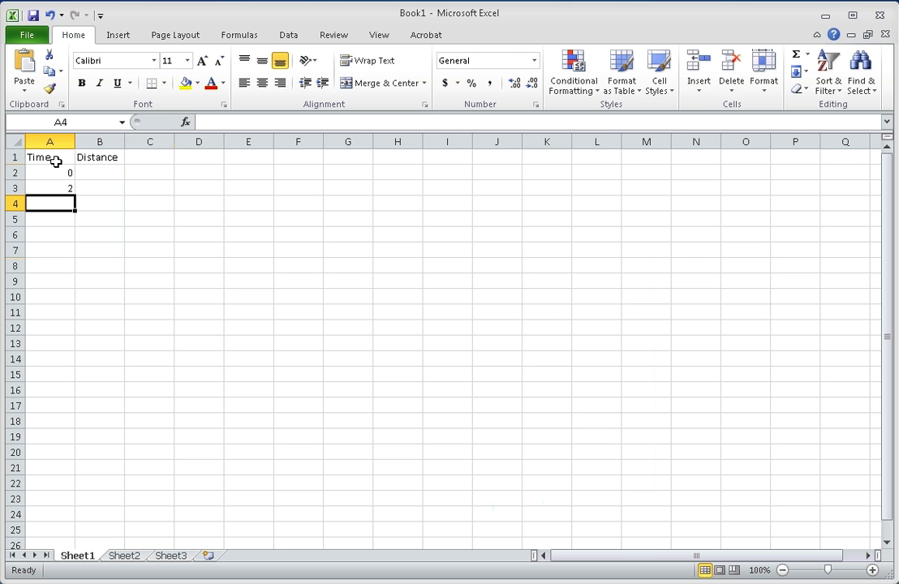
{"action": "type", "text": "4"}
{"action": "key", "text": "Return"}
{"action": "type", "text": "6"}
{"action": "key", "text": "Return"}
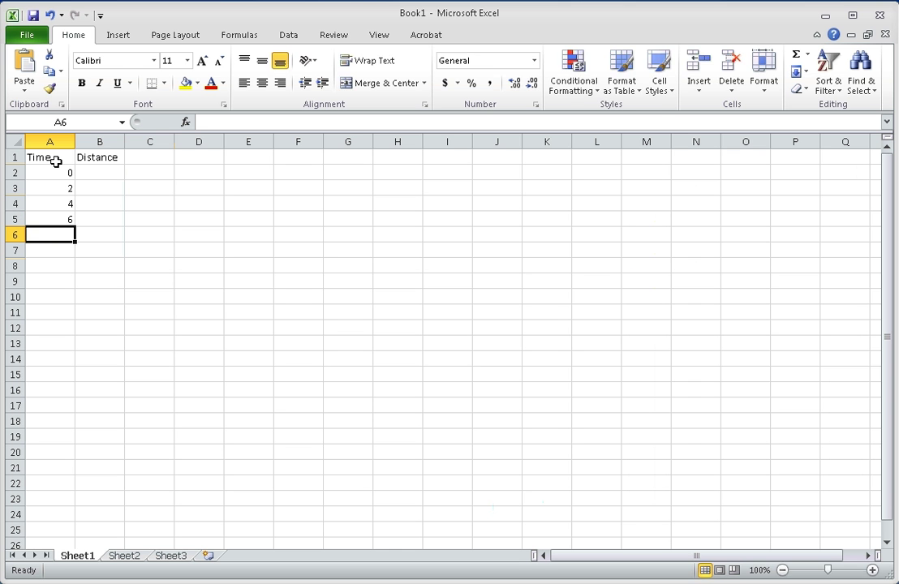
{"action": "type", "text": "8"}
{"action": "key", "text": "Return"}
{"action": "type", "text": "10"}
{"action": "key", "text": "Return"}
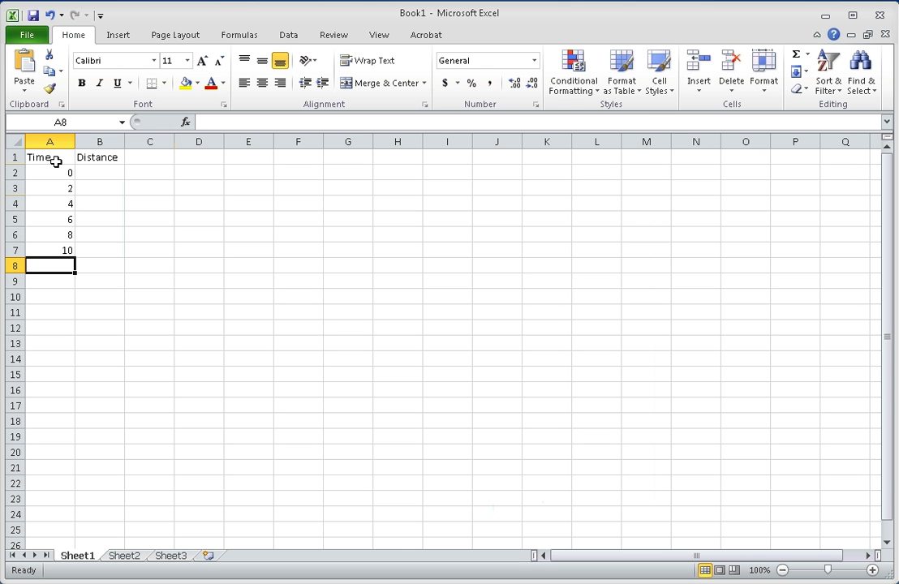
Fill B2:B7 with the distance values 1821, 1757, 1565, 1245, 797 and 221
{"action": "key", "text": "Up"}
{"action": "key", "text": "Right"}
{"action": "key", "text": "Right"}
{"action": "key", "text": "Left"}
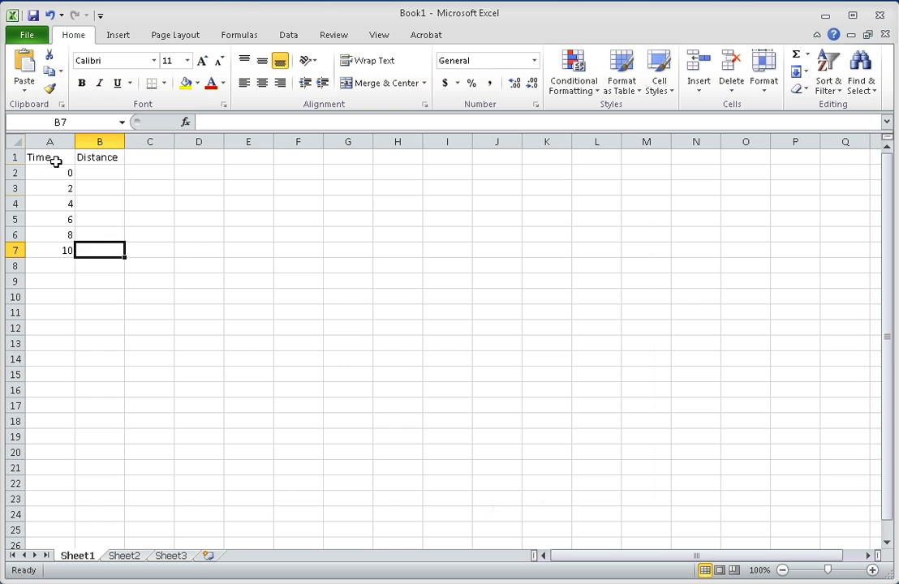
{"action": "key", "text": "Up"}
{"action": "key", "text": "Up"}
{"action": "key", "text": "Up"}
{"action": "key", "text": "Up"}
{"action": "key", "text": "Up"}
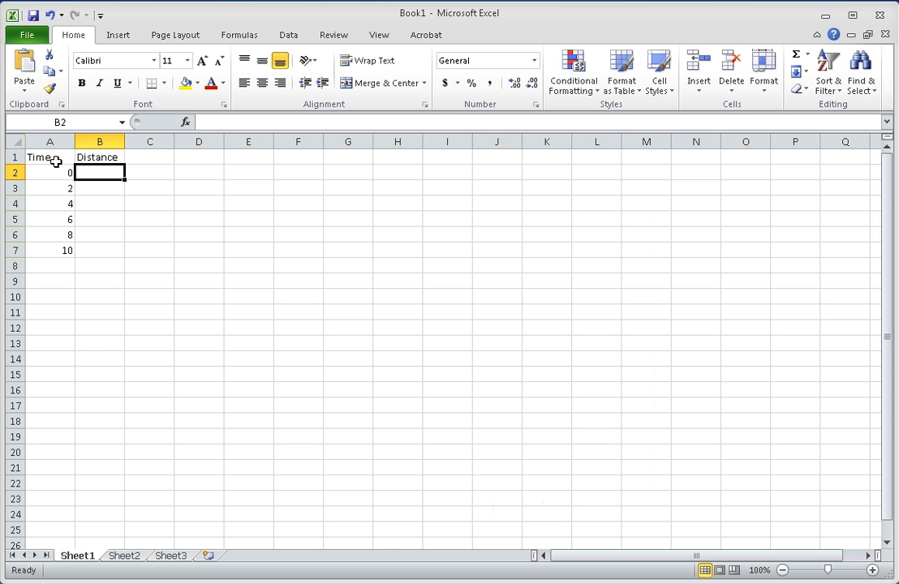
{"action": "type", "text": "1821"}
{"action": "key", "text": "Return"}
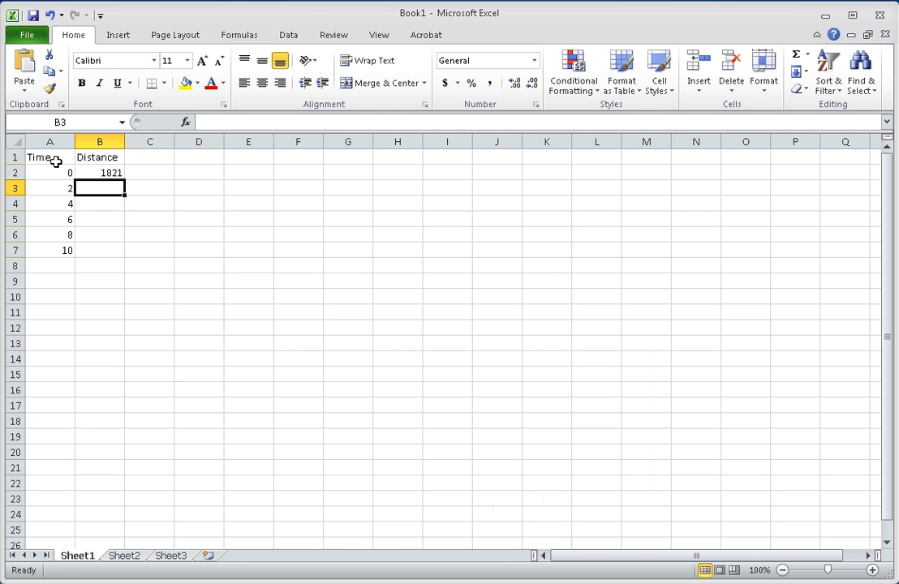
{"action": "type", "text": "17"}
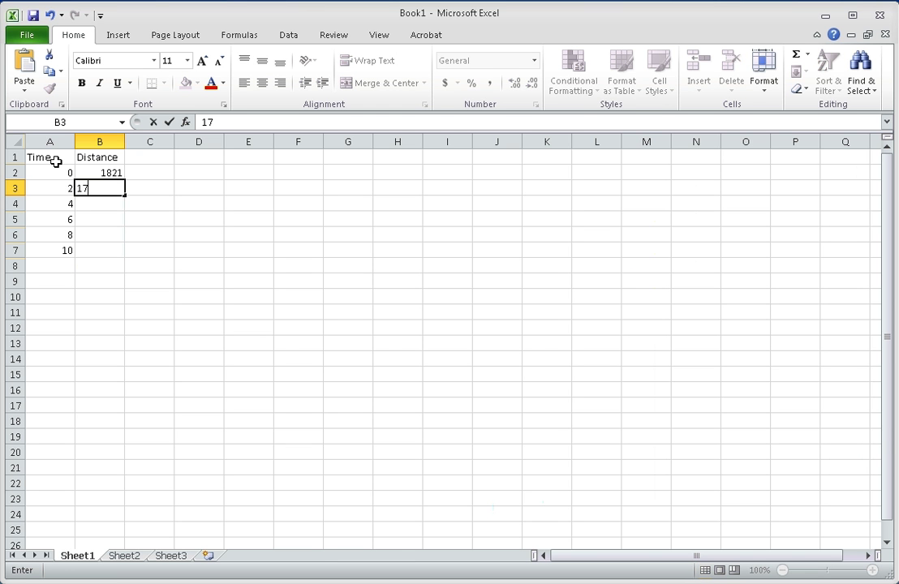
{"action": "type", "text": "57"}
{"action": "key", "text": "Return"}
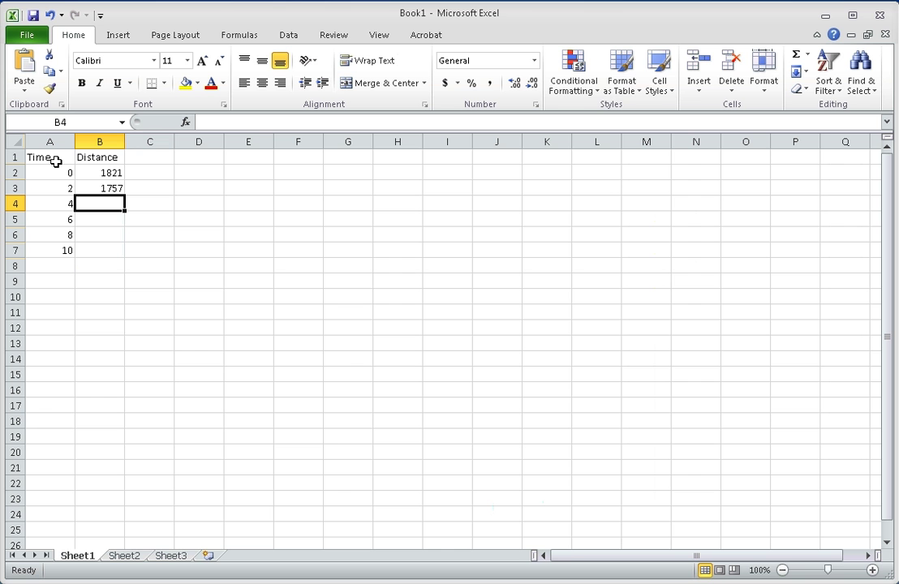
{"action": "type", "text": "1565"}
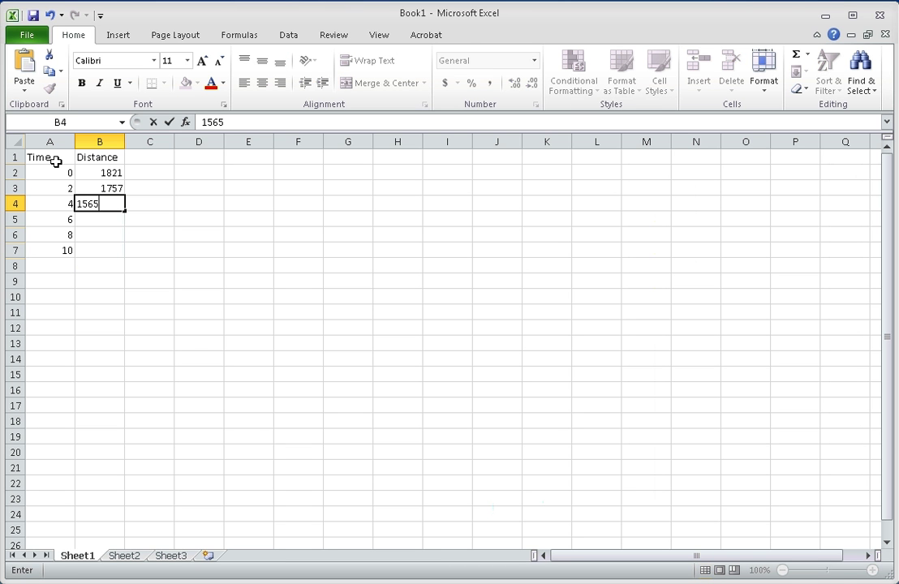
{"action": "key", "text": "Return"}
{"action": "type", "text": "1245"}
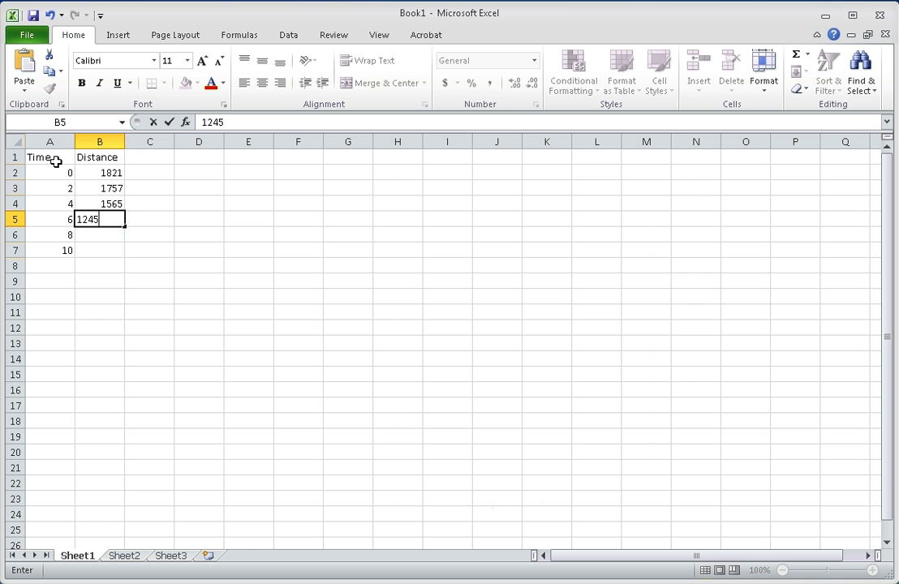
{"action": "key", "text": "Return"}
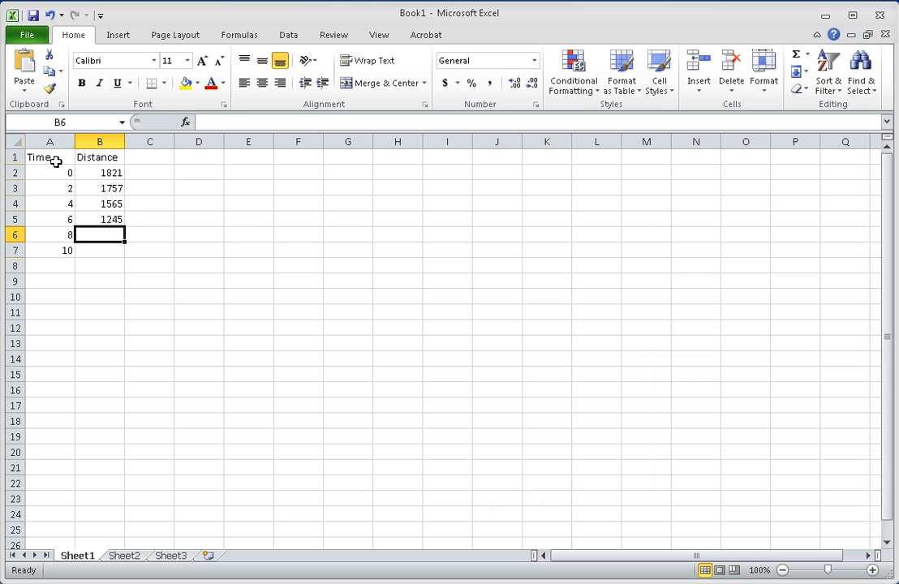
{"action": "type", "text": "797"}
{"action": "key", "text": "Return"}
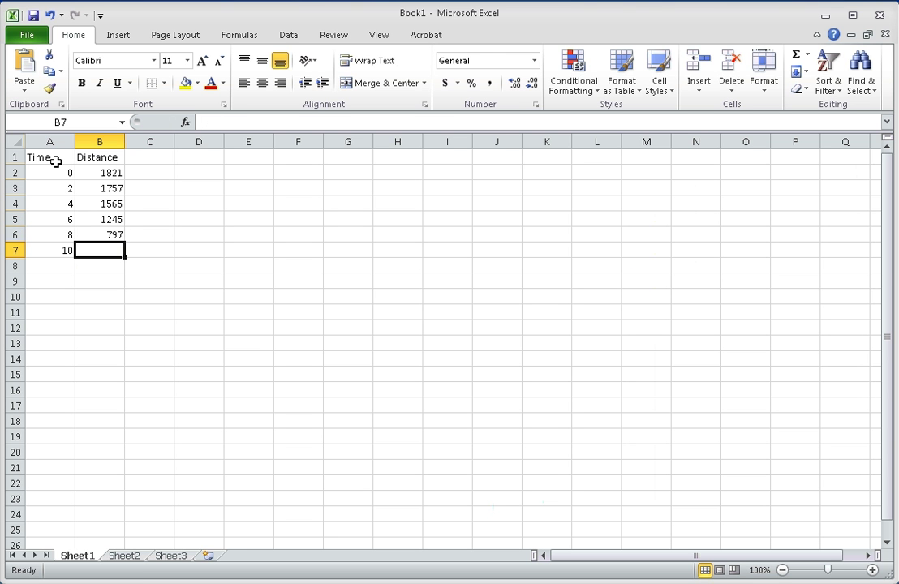
{"action": "type", "text": "221"}
{"action": "key", "text": "Return"}
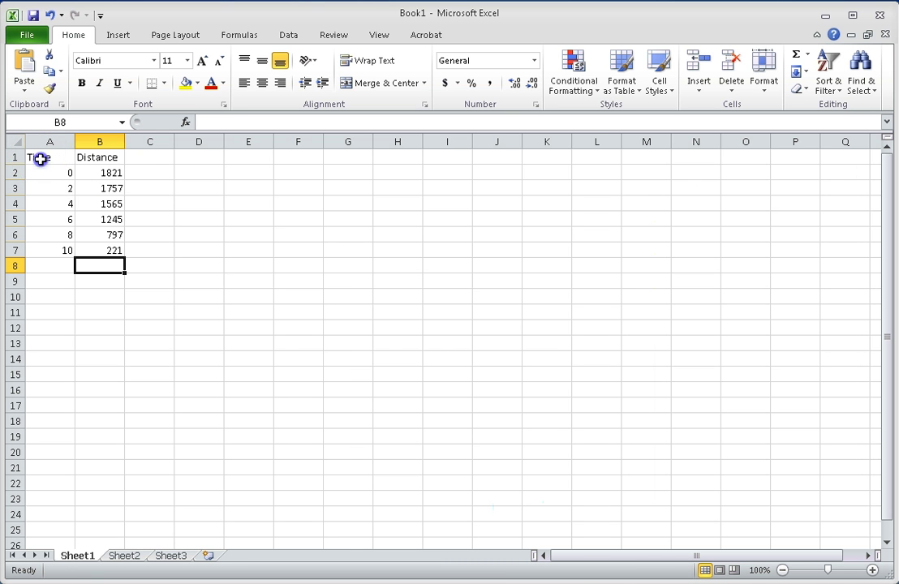
Insert a markers-only scatter chart of A1:B7 and move it up so its upper edge sits near row 4
{"action": "left_click_drag", "start_coordinate": [40, 159], "coordinate": [86, 247]}
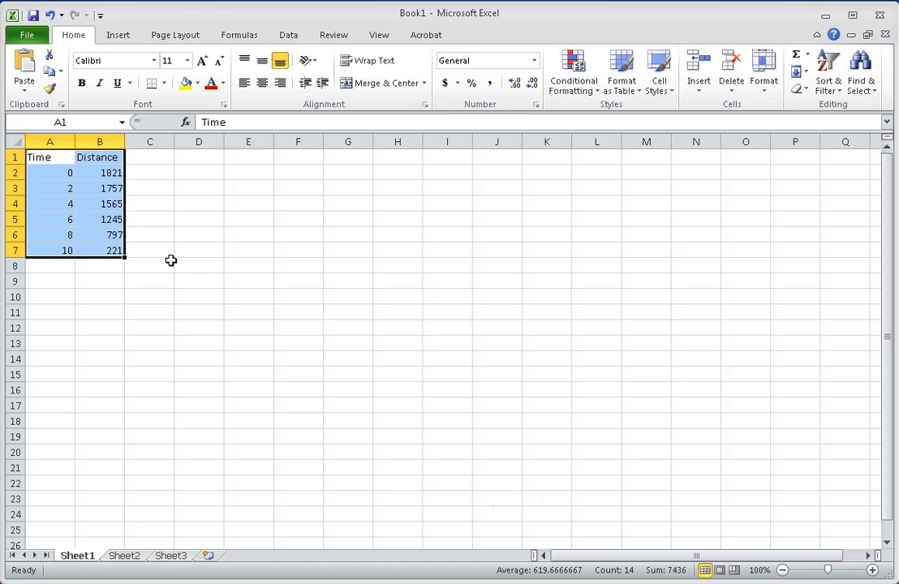
{"action": "left_click", "coordinate": [117, 36]}
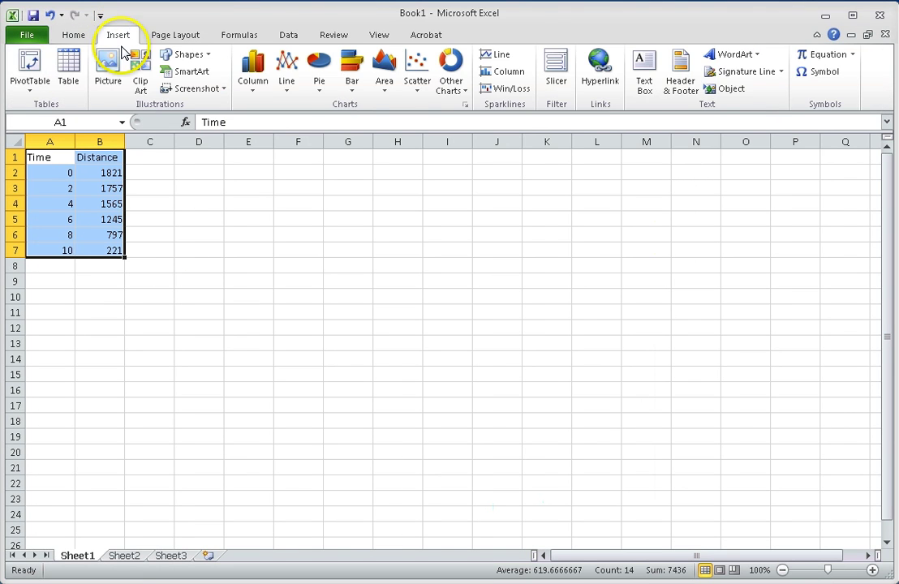
{"action": "left_click", "coordinate": [417, 82]}
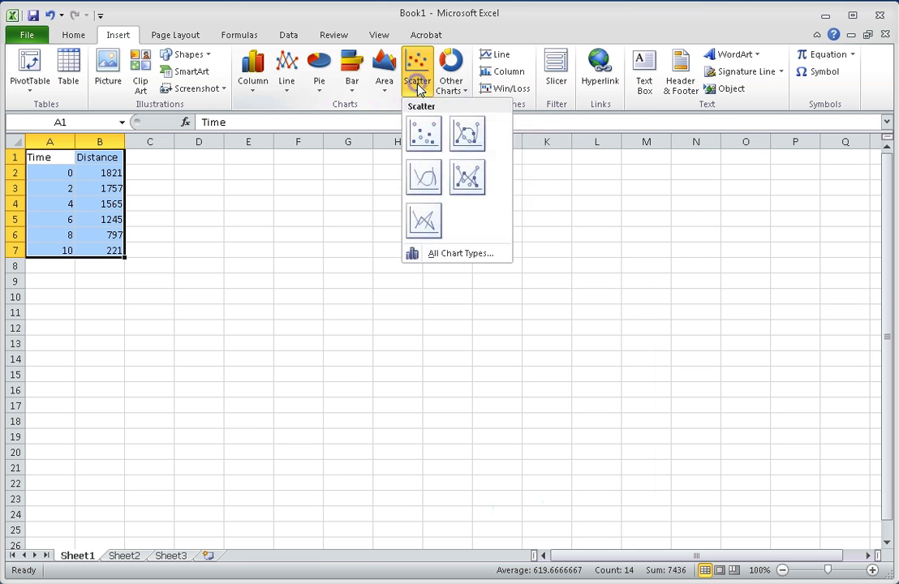
{"action": "left_click", "coordinate": [416, 137]}
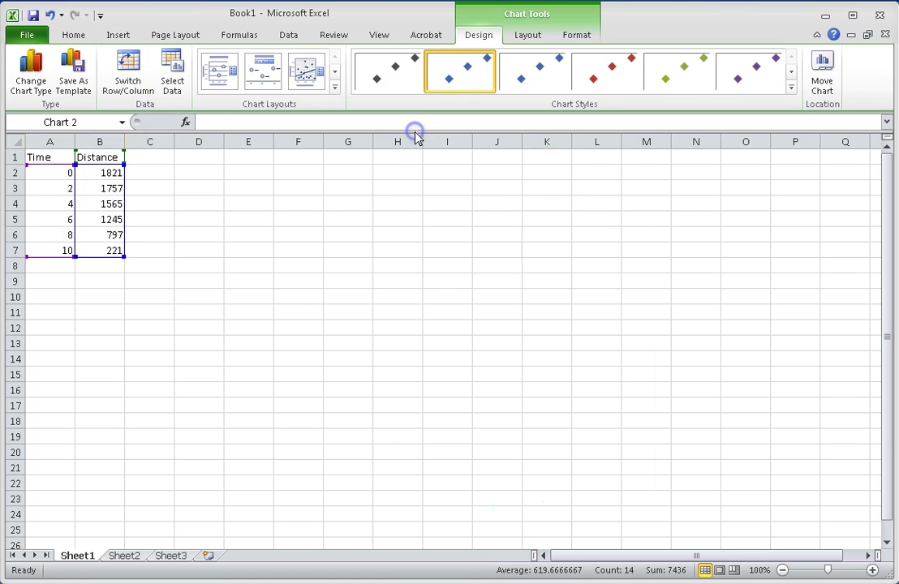
{"action": "left_click", "coordinate": [421, 247]}
{"action": "left_click_drag", "start_coordinate": [418, 245], "coordinate": [427, 196]}
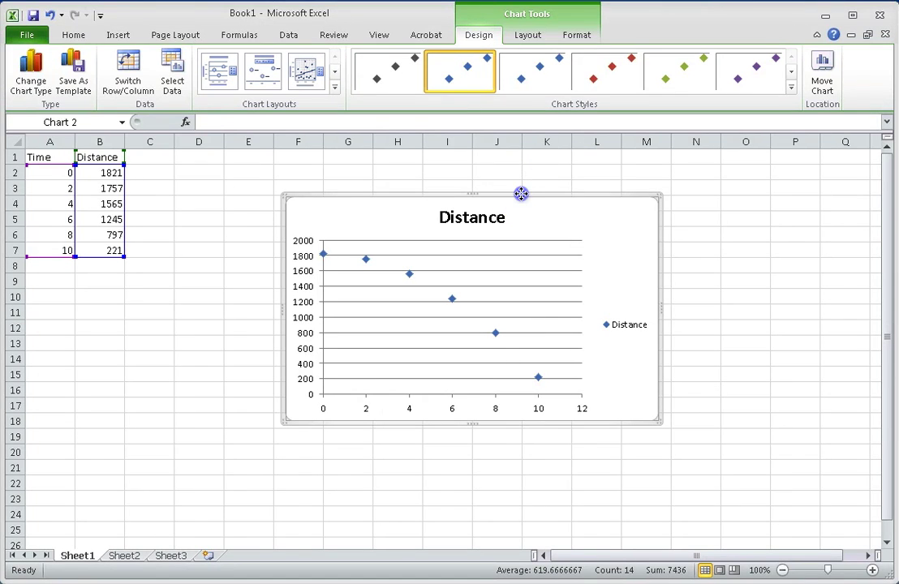
Add a polynomial trendline of order 2 to the scatter chart, displaying its equation and R-squared value
{"action": "left_click", "coordinate": [525, 37]}
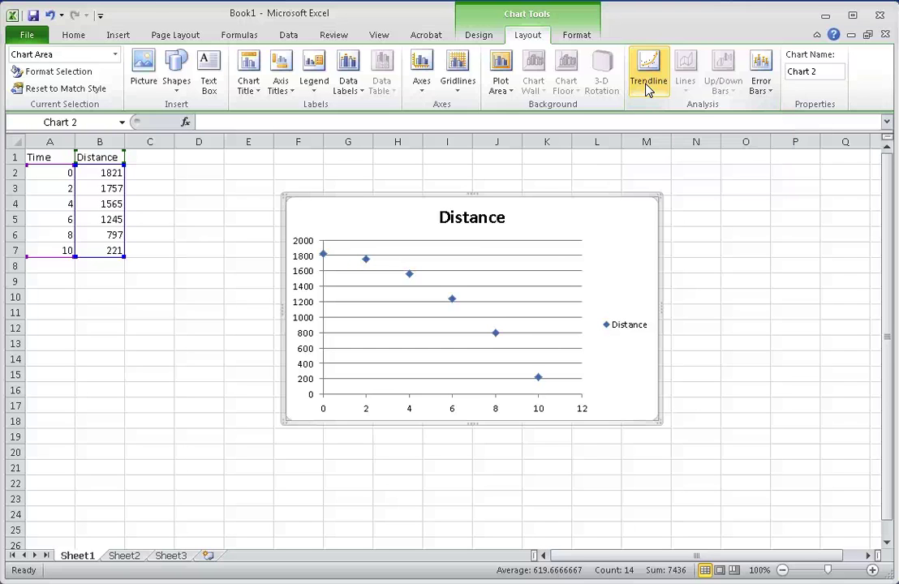
{"action": "left_click", "coordinate": [647, 87]}
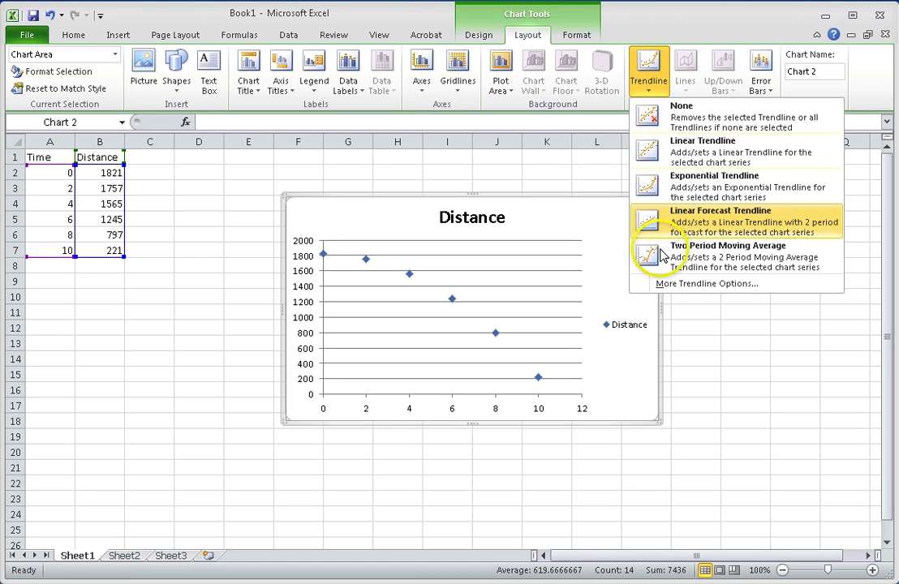
{"action": "left_click", "coordinate": [660, 285]}
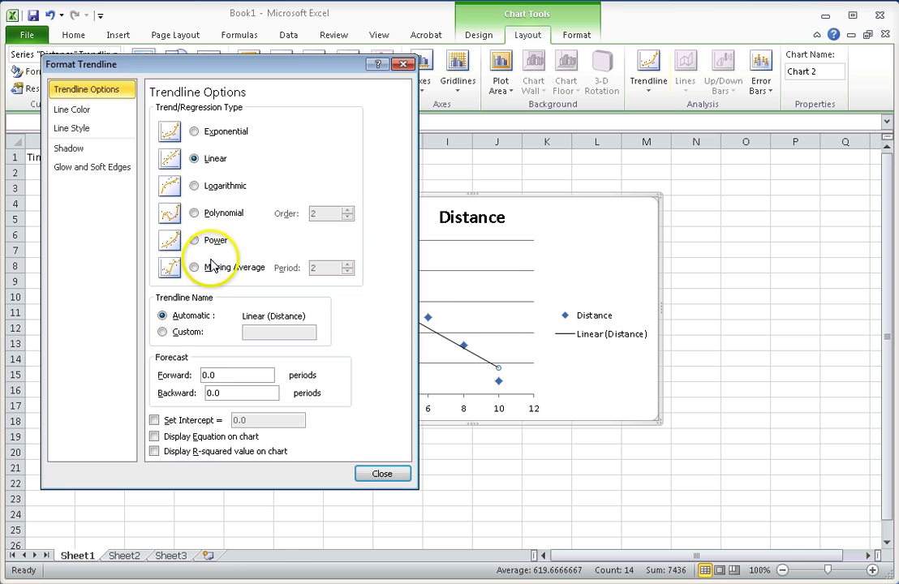
{"action": "left_click", "coordinate": [195, 213]}
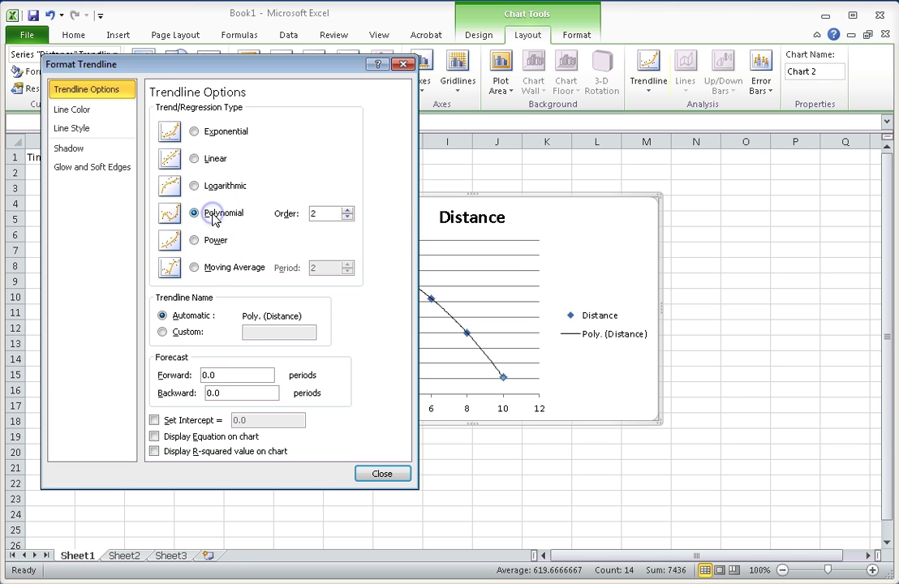
{"action": "left_click", "coordinate": [323, 214]}
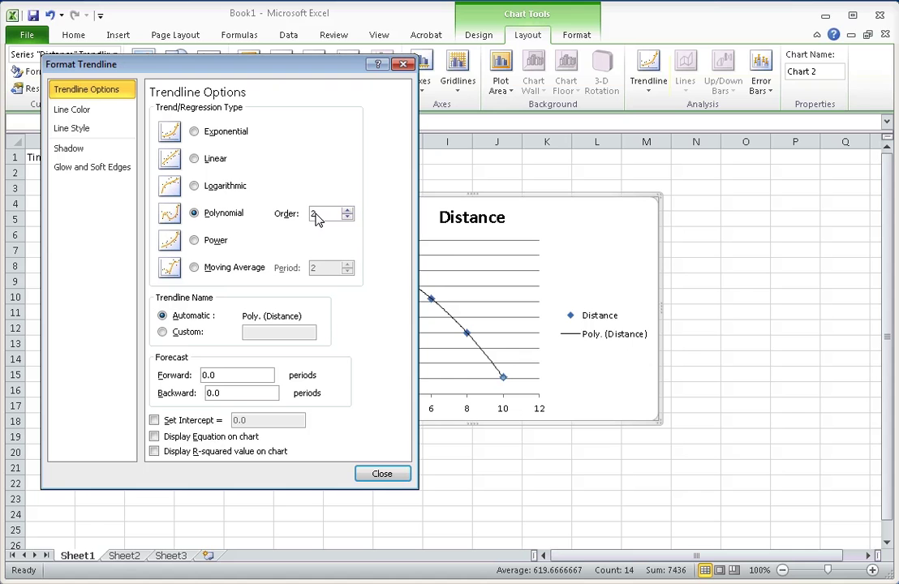
{"action": "left_click", "coordinate": [154, 438]}
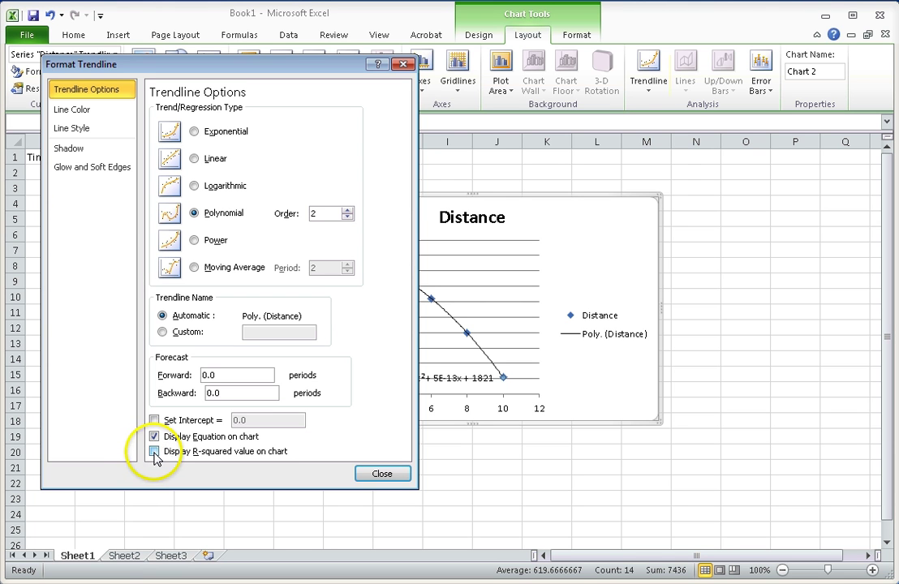
{"action": "left_click", "coordinate": [154, 452]}
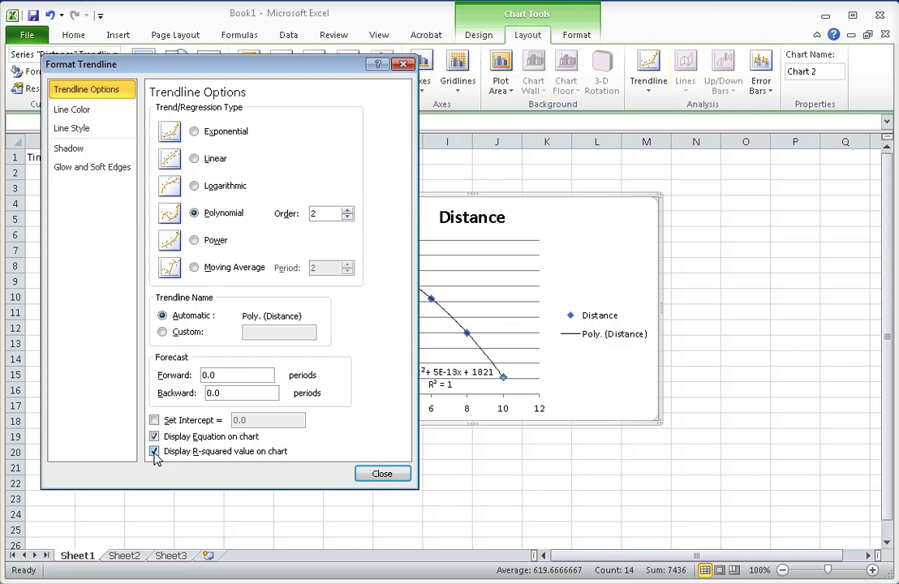
{"action": "left_click", "coordinate": [382, 475]}
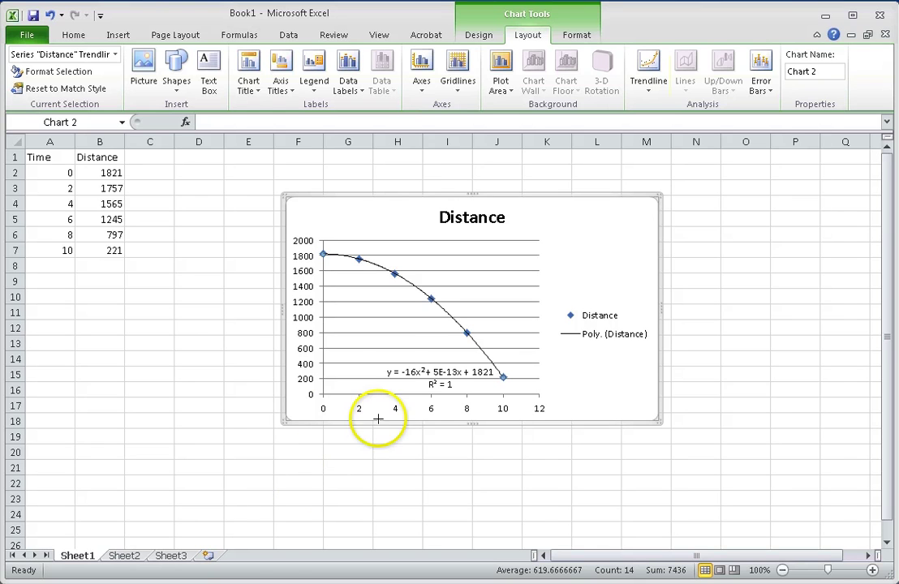
Switch the trendline to Linear to compare its fit, and set it back to Polynomial
{"action": "mouse_move", "coordinate": [399, 361]}
{"action": "left_mouse_down"}
{"action": "mouse_move", "coordinate": [373, 381]}
{"action": "mouse_move", "coordinate": [451, 402]}
{"action": "mouse_move", "coordinate": [488, 380]}
{"action": "mouse_move", "coordinate": [472, 358]}
{"action": "mouse_move", "coordinate": [399, 359]}
{"action": "left_mouse_up"}
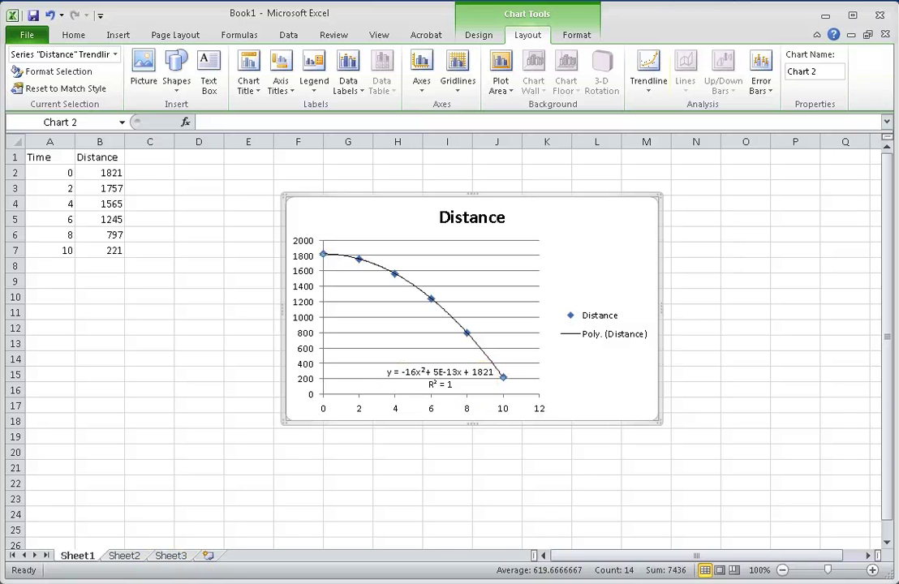
{"action": "double_click", "coordinate": [446, 316]}
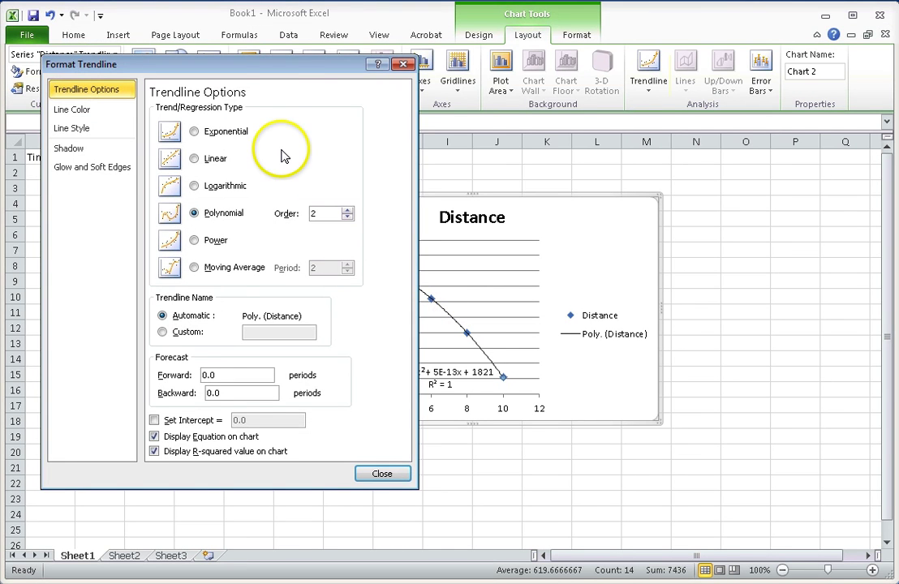
{"action": "left_click_drag", "start_coordinate": [291, 68], "coordinate": [232, 94]}
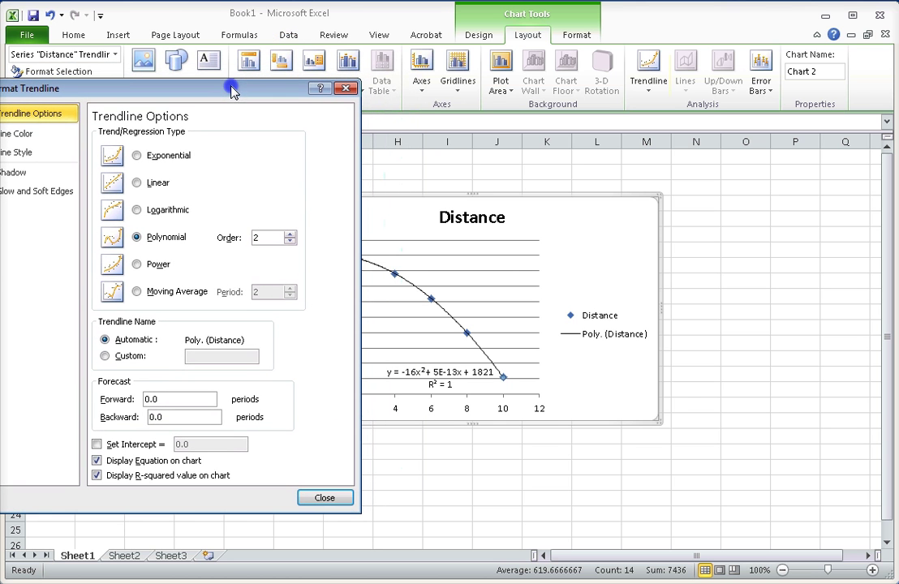
{"action": "left_click", "coordinate": [152, 184]}
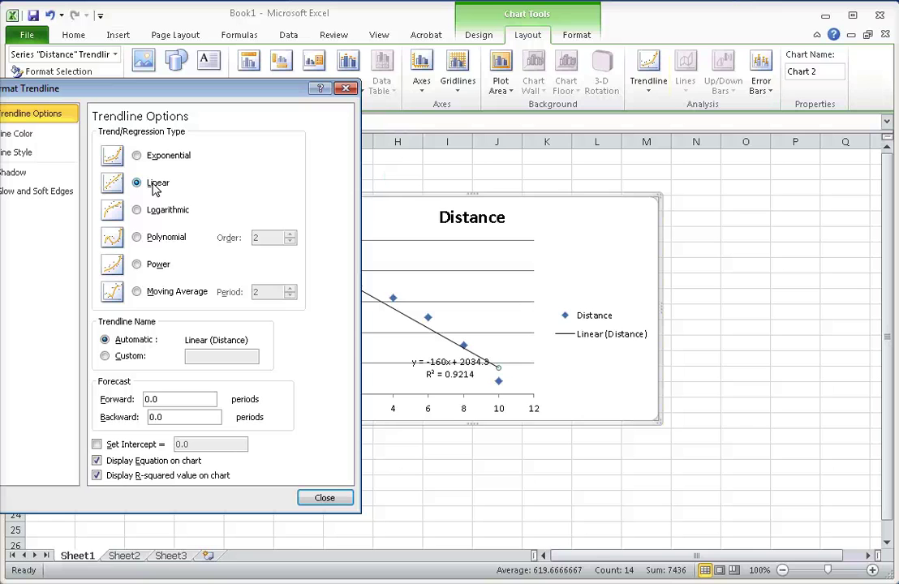
{"action": "left_click", "coordinate": [152, 239]}
{"action": "left_click", "coordinate": [316, 500]}
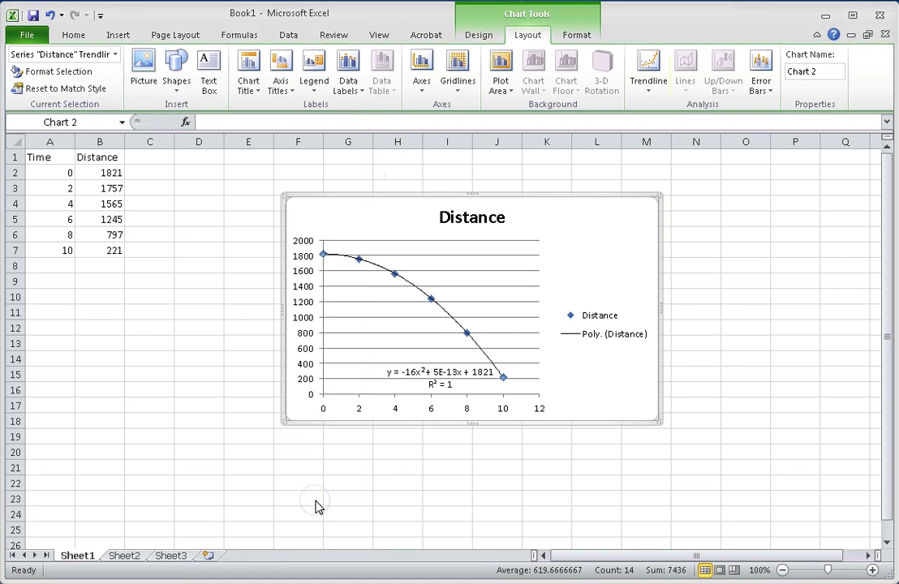